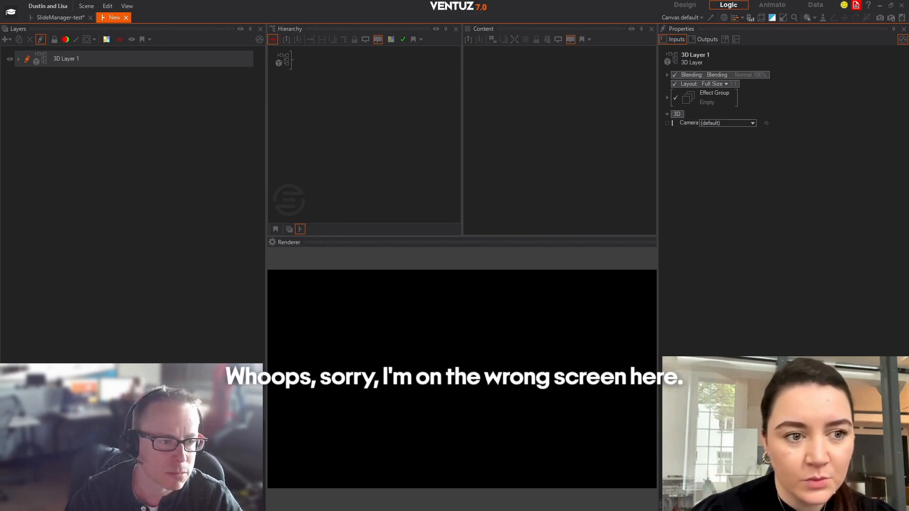
Add a Texture Loader to the 3D layer's root in the hierarchy.
{"action": "left_click", "coordinate": [392, 4]}
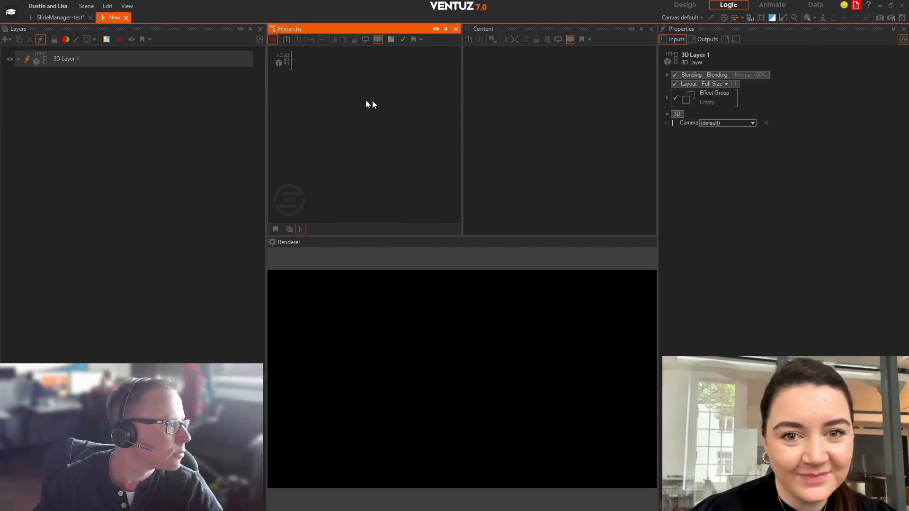
{"action": "double_click", "coordinate": [332, 104]}
{"action": "type", "text": "tex"}
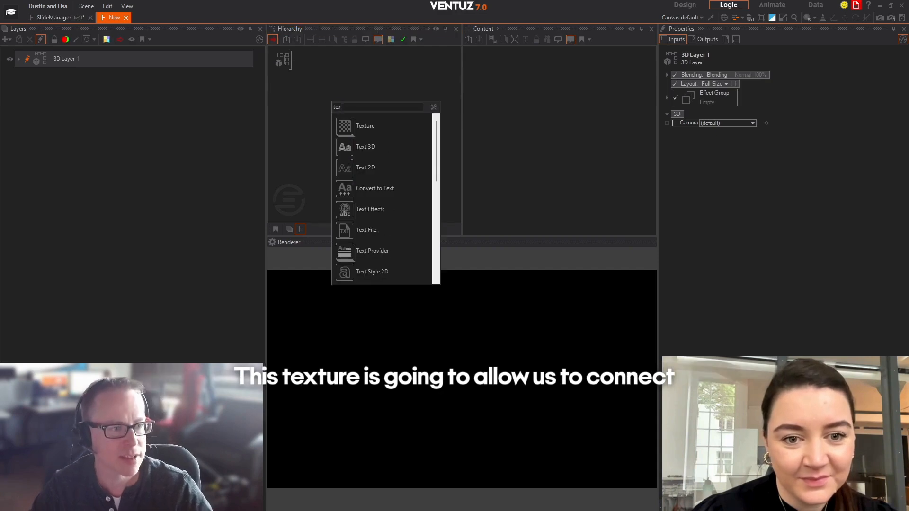
{"action": "left_click", "coordinate": [348, 126]}
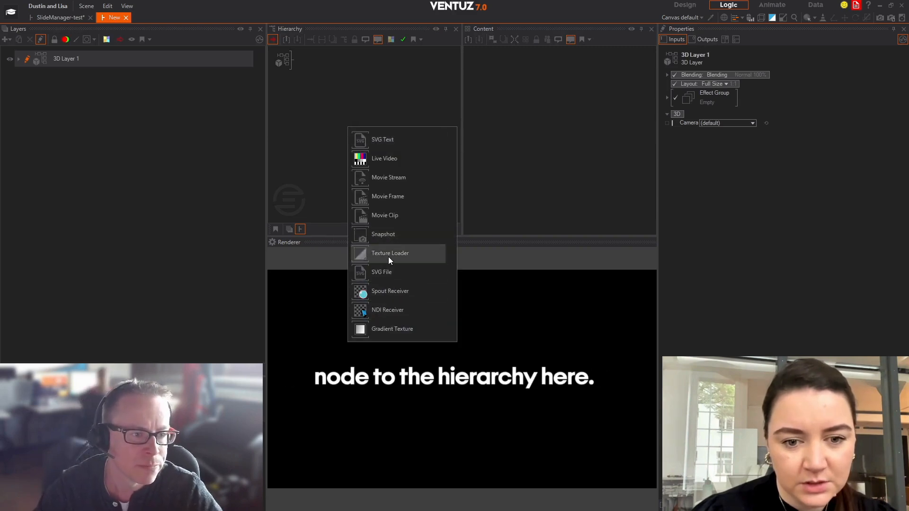
{"action": "left_click_drag", "start_coordinate": [389, 254], "coordinate": [304, 61]}
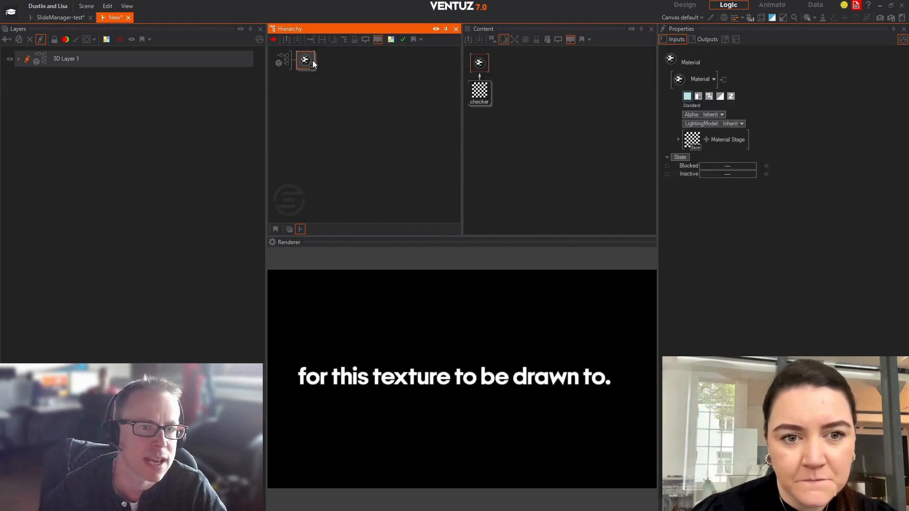
Add a Rectangle geometry after the textured material in the 3D layer's hierarchy.
{"action": "double_click", "coordinate": [354, 76]}
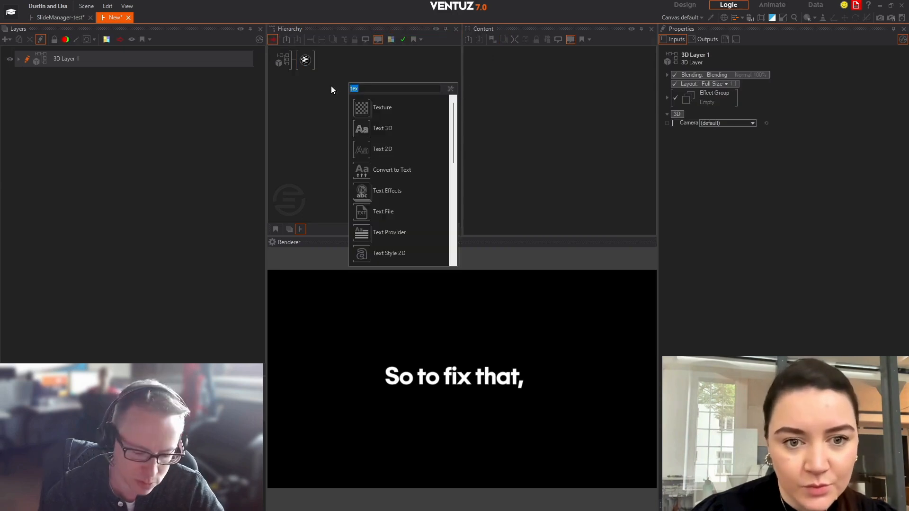
{"action": "type", "text": "rect"}
{"action": "left_click", "coordinate": [370, 100]}
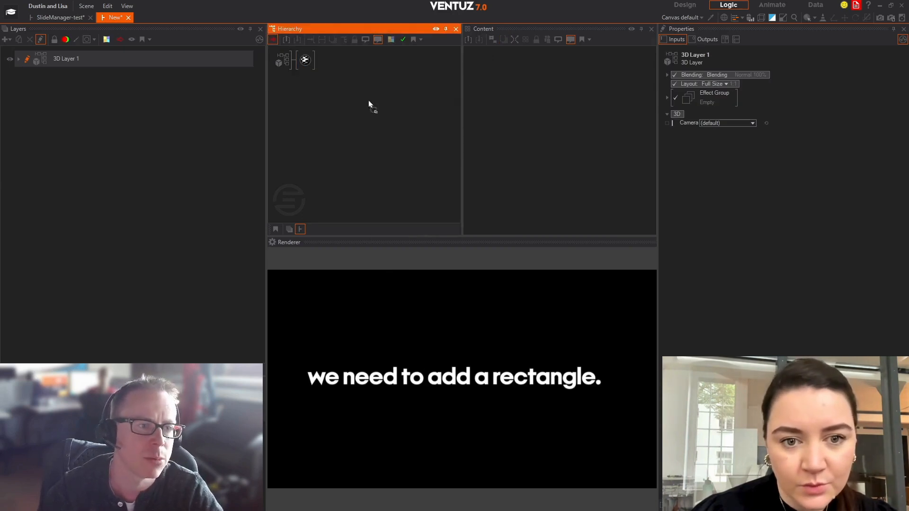
{"action": "left_click", "coordinate": [318, 63]}
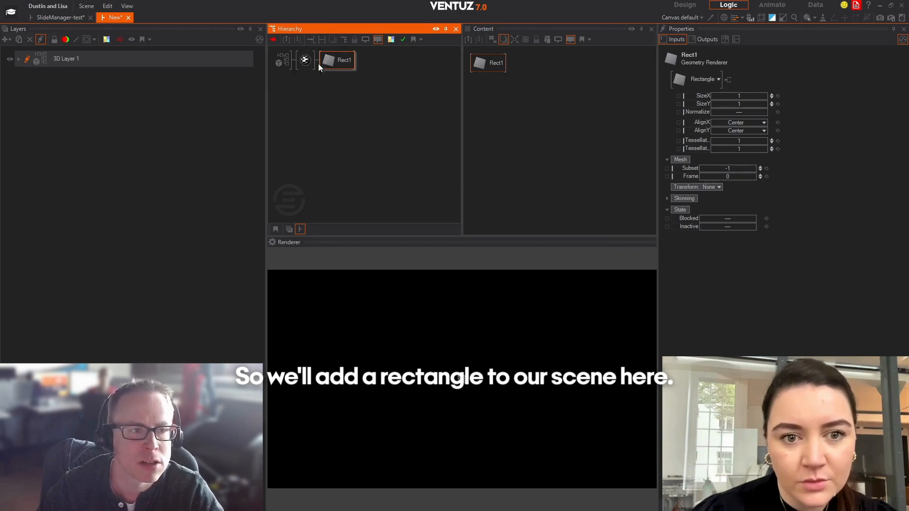
Set the rectangle's SizeX and SizeY to 10.
{"action": "double_click", "coordinate": [751, 96]}
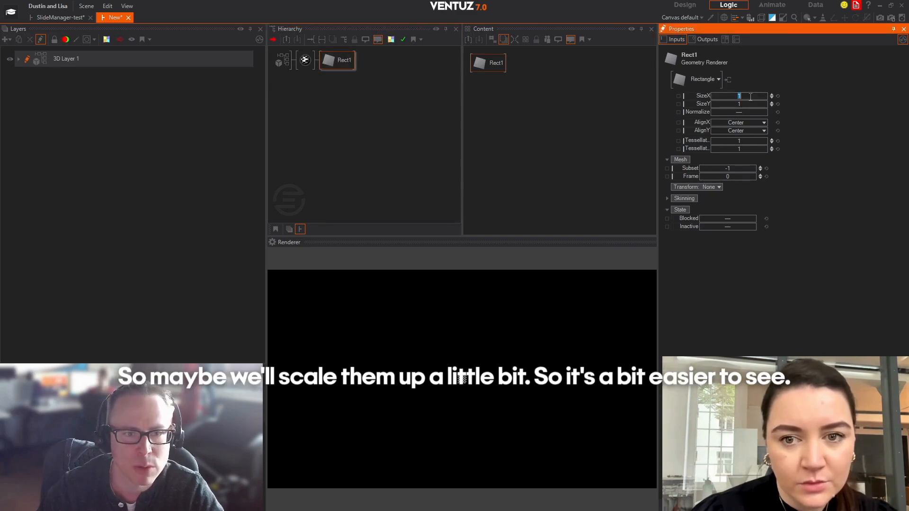
{"action": "left_click", "coordinate": [744, 103]}
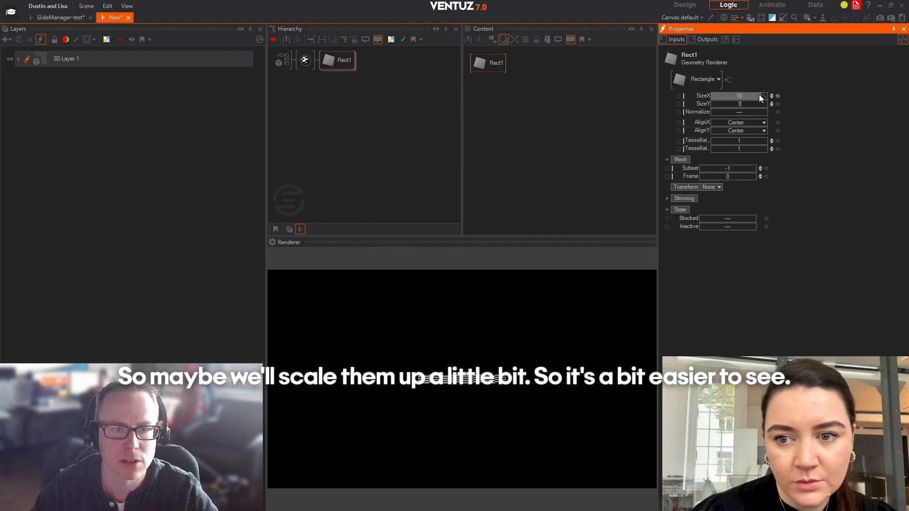
{"action": "type", "text": "1-0"}
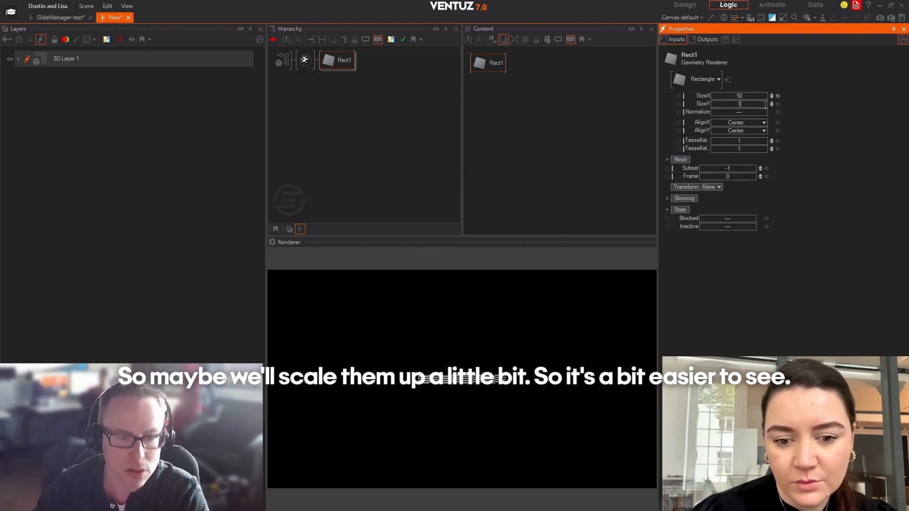
{"action": "type", "text": "0"}
{"action": "key", "text": "Return"}
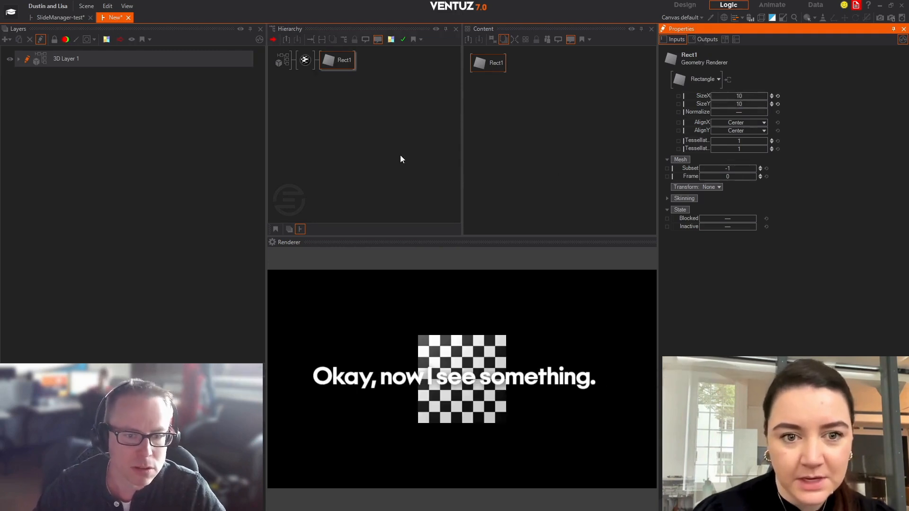
{"action": "left_click", "coordinate": [401, 158]}
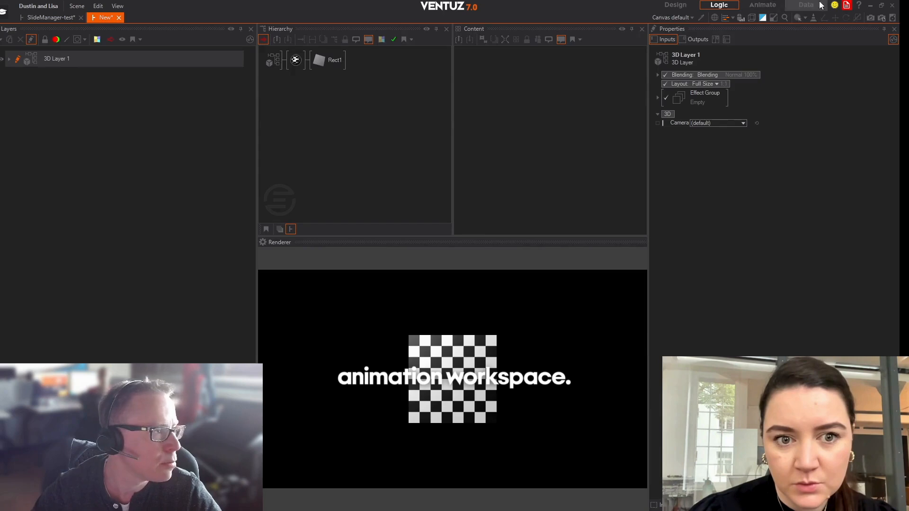
Switch to the Animate workspace and dock the animation timeline between the hierarchy and the renderer.
{"action": "left_click", "coordinate": [775, 6]}
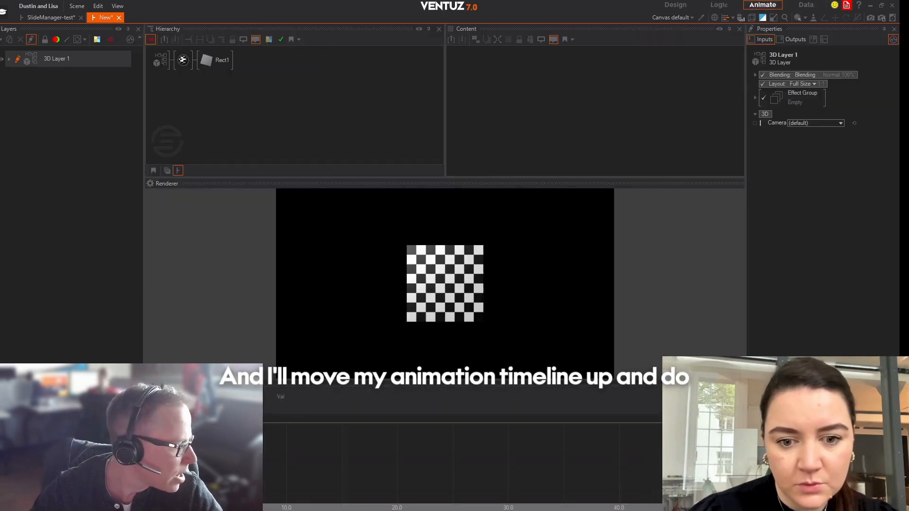
{"action": "left_click_drag", "start_coordinate": [289, 386], "coordinate": [445, 265]}
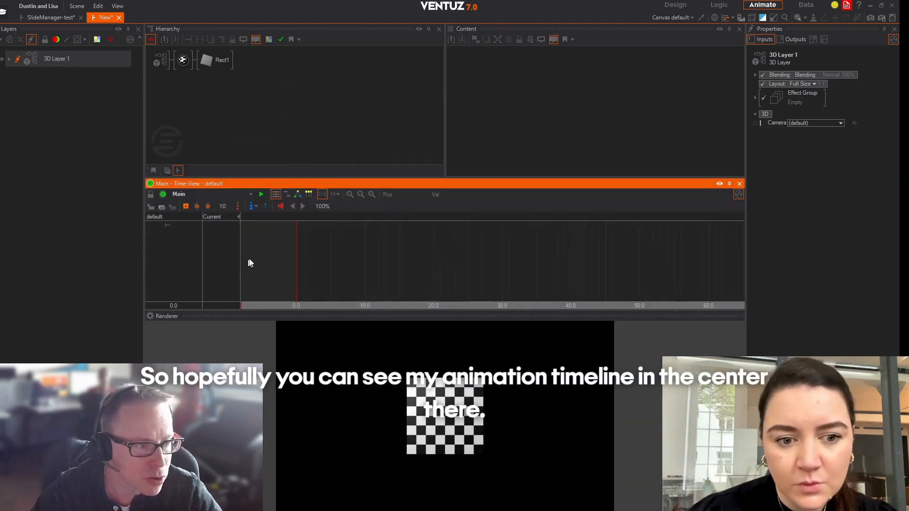
Change the textured material's Alpha option to Alpha so its alpha value is exposed.
{"action": "left_click", "coordinate": [303, 80]}
{"action": "left_click", "coordinate": [183, 61]}
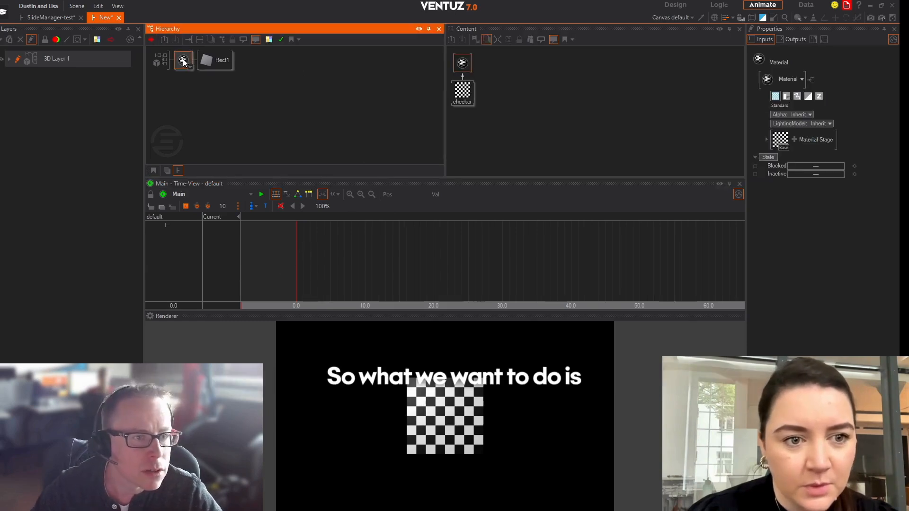
{"action": "left_click", "coordinate": [549, 85]}
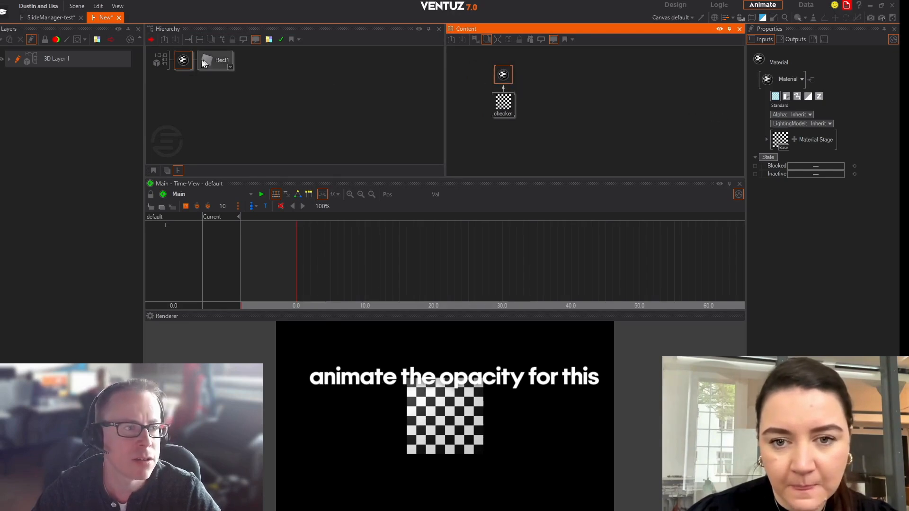
{"action": "left_click", "coordinate": [810, 115]}
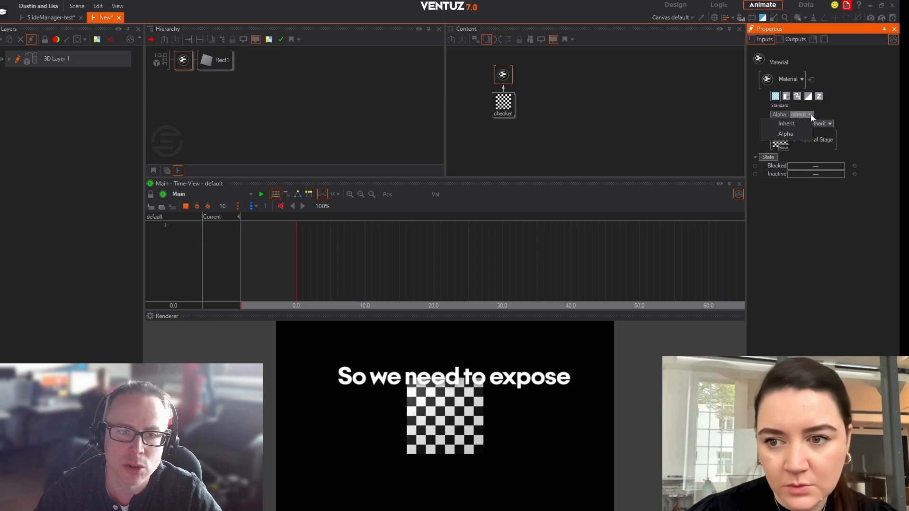
{"action": "left_click", "coordinate": [798, 135]}
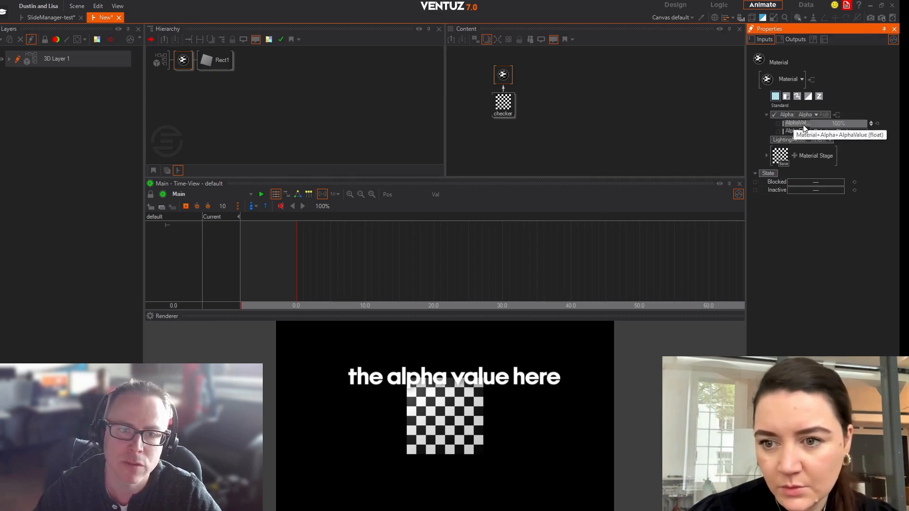
Add a Keyframe Animation node beside the material in the layer's content.
{"action": "double_click", "coordinate": [584, 80]}
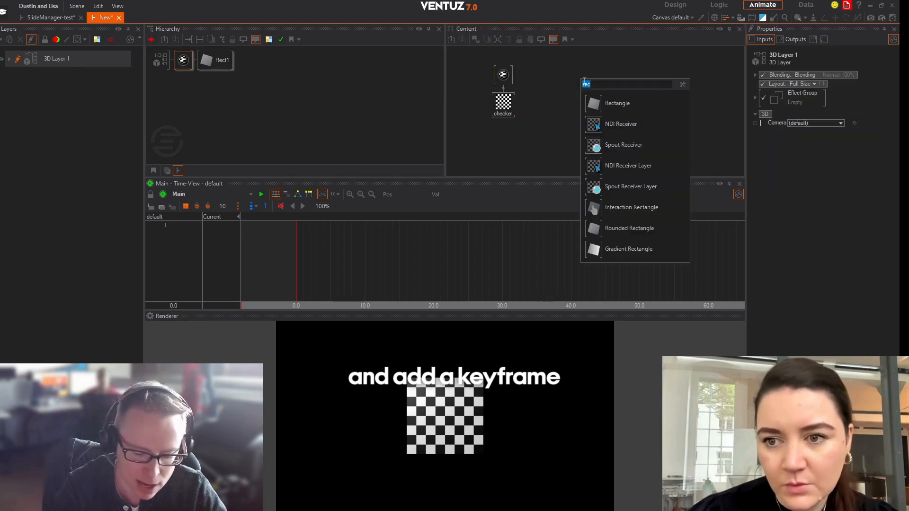
{"action": "type", "text": "key"}
{"action": "left_click", "coordinate": [632, 124]}
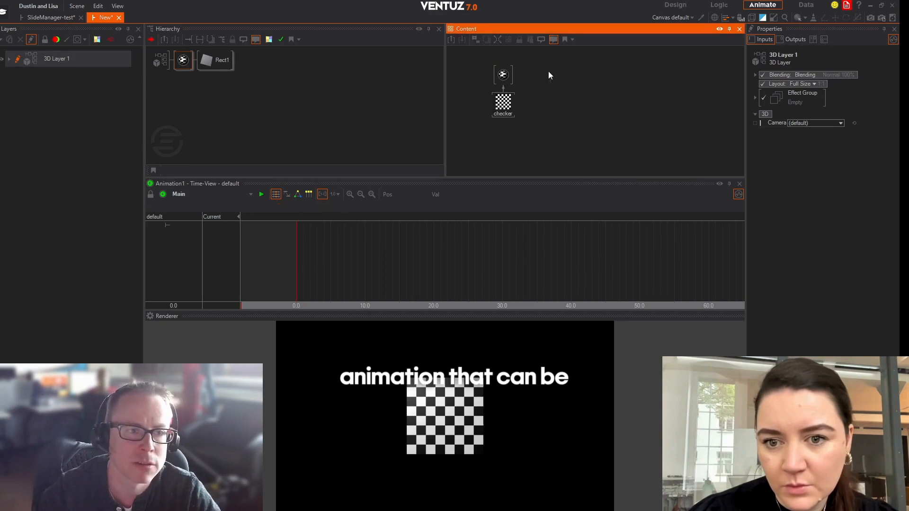
{"action": "left_click_drag", "start_coordinate": [548, 75], "coordinate": [558, 74]}
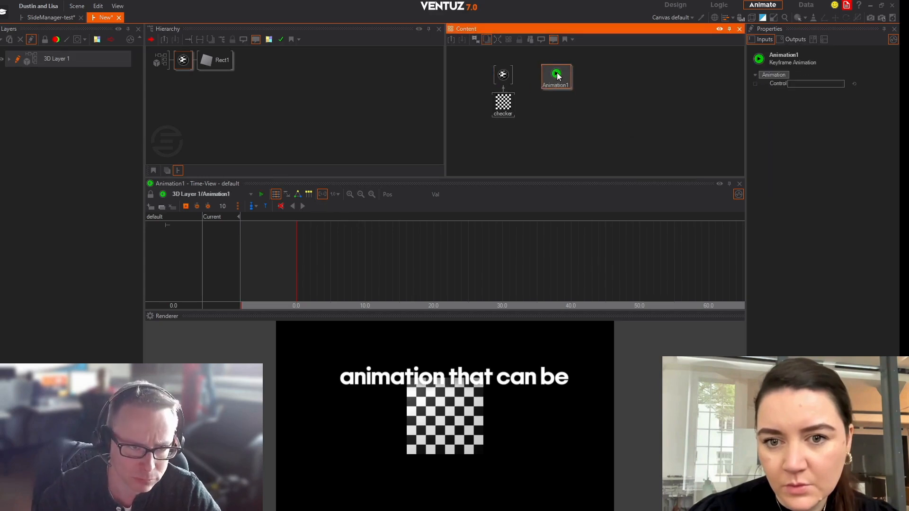
Bind the material's AlphaValue property to the keyframe animation node.
{"action": "left_click", "coordinate": [505, 75]}
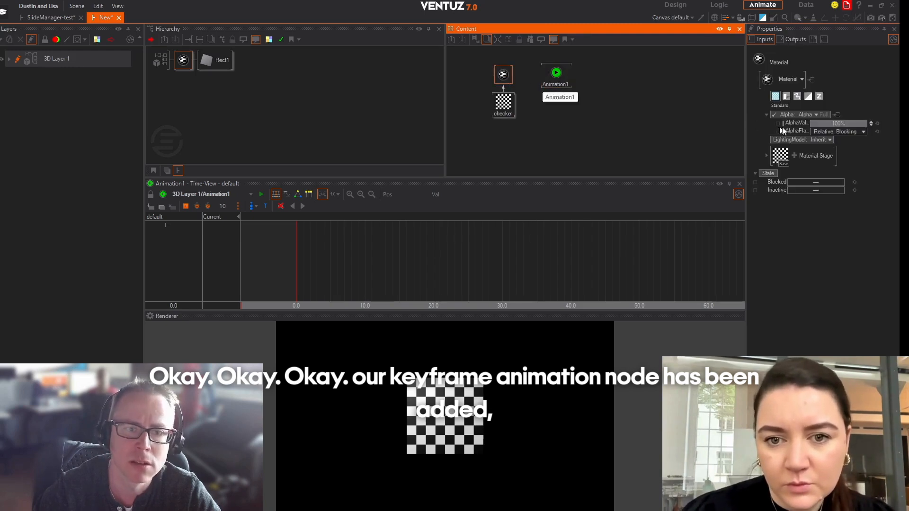
{"action": "left_click_drag", "start_coordinate": [796, 124], "coordinate": [566, 76]}
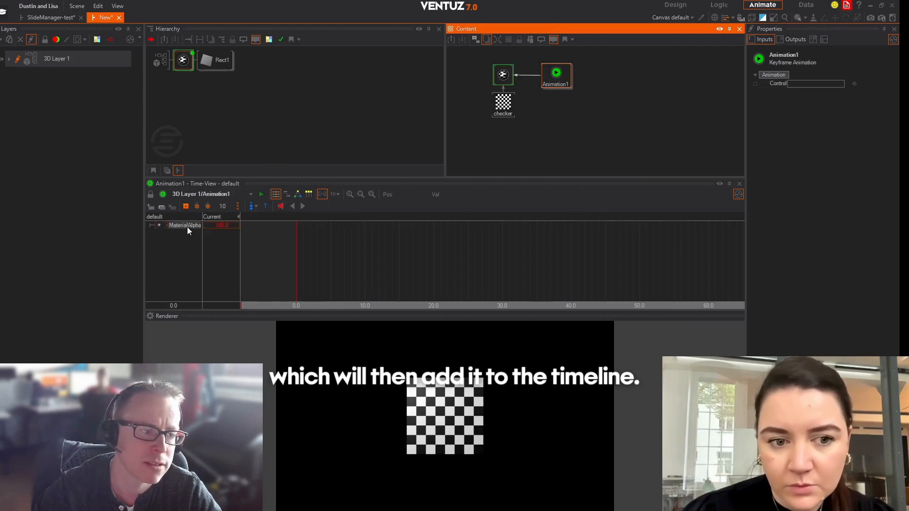
{"action": "left_click", "coordinate": [549, 135]}
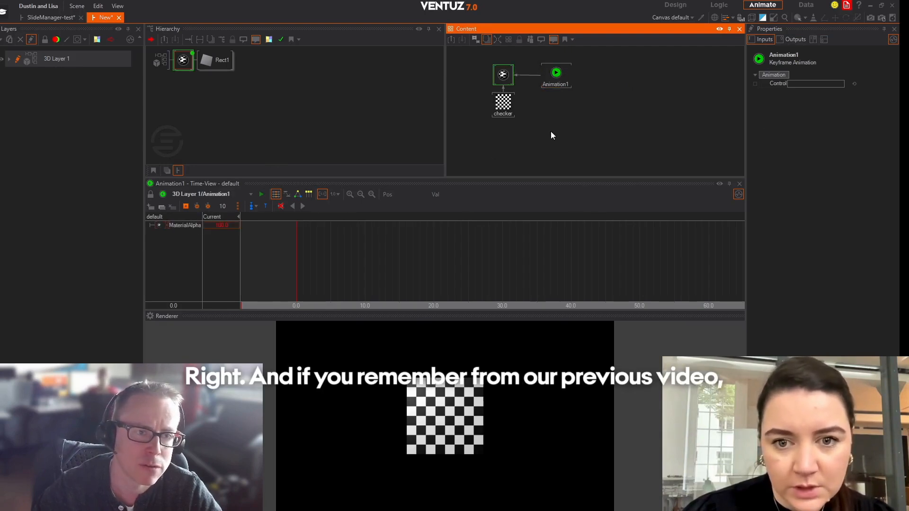
Create three logic states for the keyframe animation, connect them in sequence, and shift the middle state slightly upward.
{"action": "left_click", "coordinate": [555, 74]}
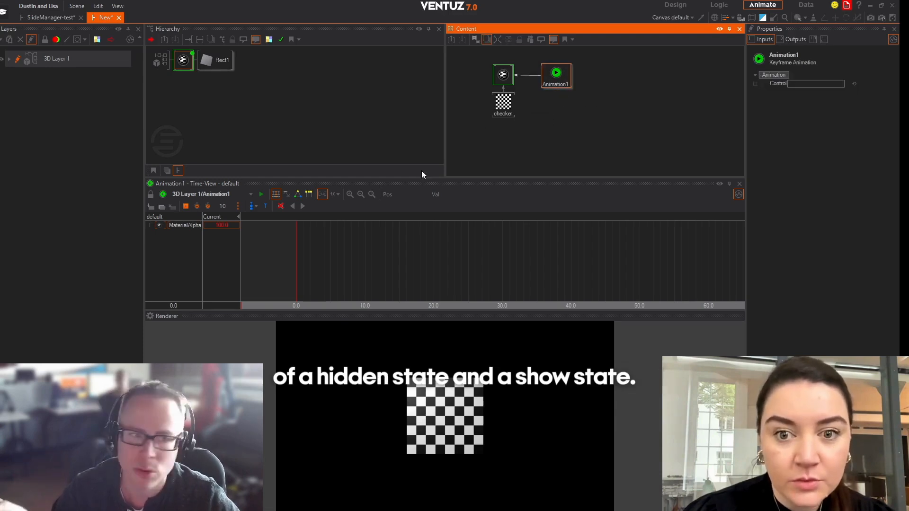
{"action": "left_click", "coordinate": [298, 195]}
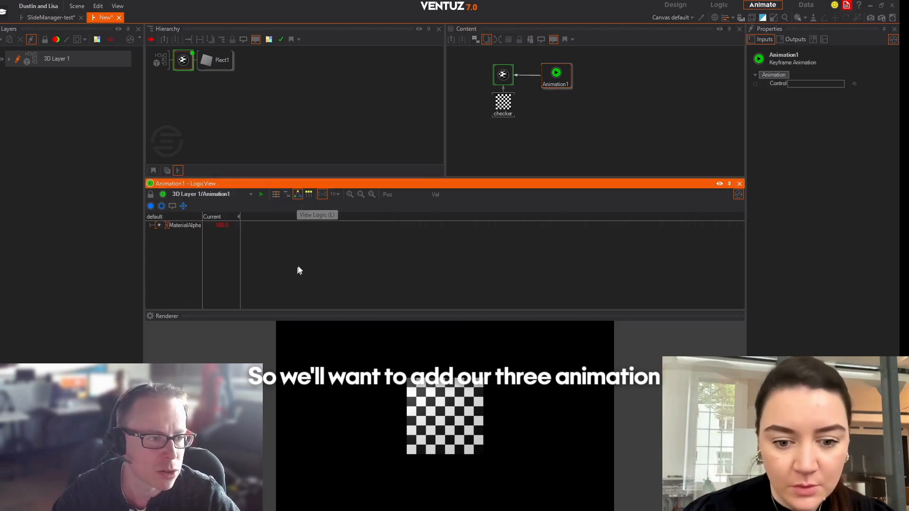
{"action": "double_click", "coordinate": [376, 261]}
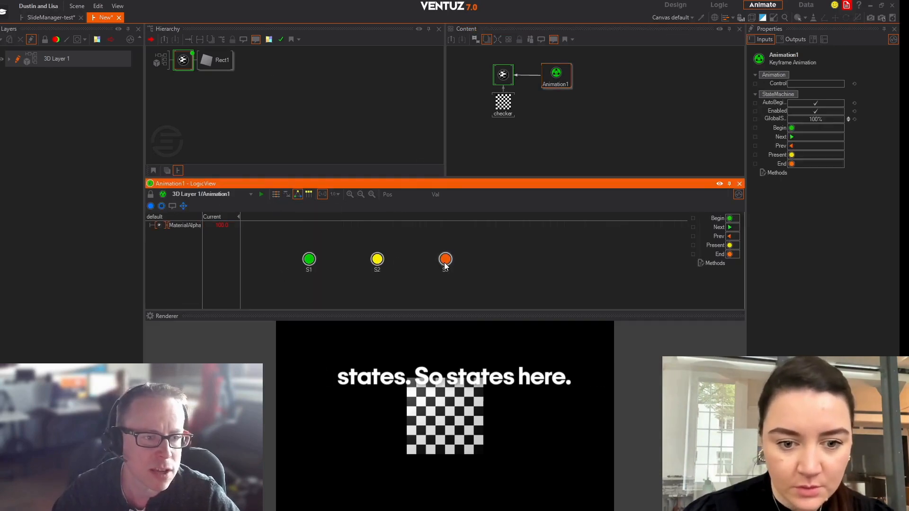
{"action": "right_click_drag", "start_coordinate": [309, 259], "coordinate": [445, 259]}
{"action": "left_click_drag", "start_coordinate": [380, 263], "coordinate": [380, 255]}
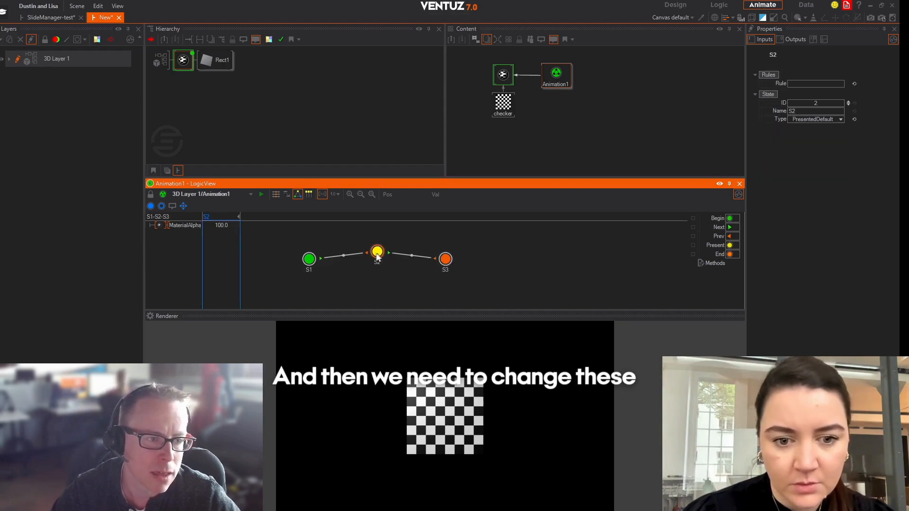
Set the material alpha of state S1 to 0.
{"action": "left_click", "coordinate": [307, 261]}
{"action": "left_click", "coordinate": [377, 252]}
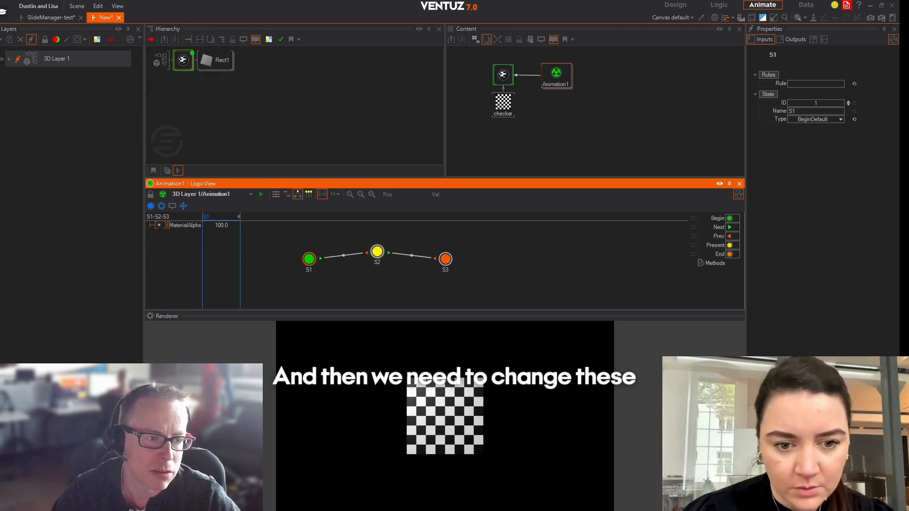
{"action": "left_click", "coordinate": [444, 262]}
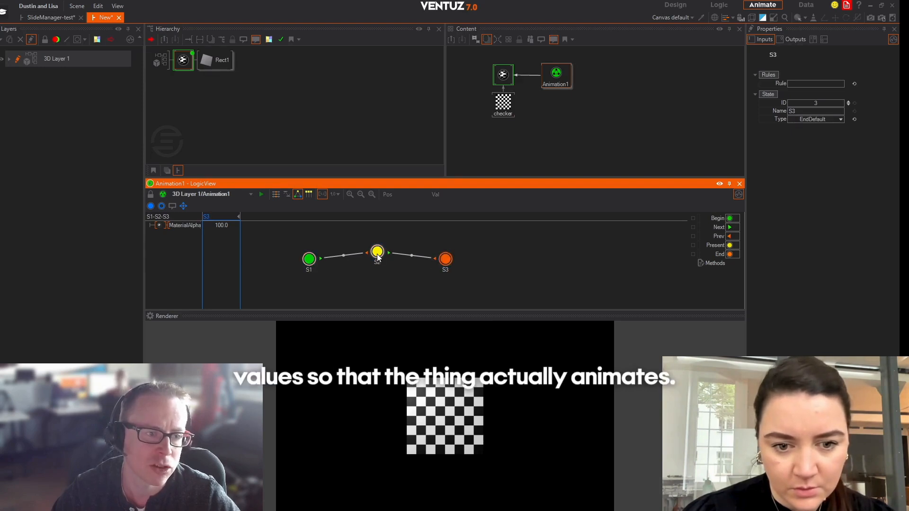
{"action": "left_click", "coordinate": [310, 261]}
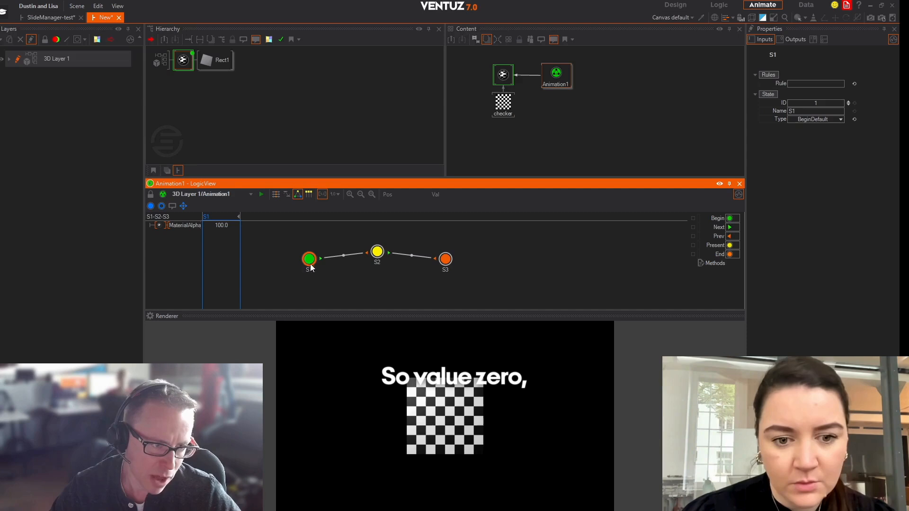
{"action": "double_click", "coordinate": [225, 228]}
{"action": "type", "text": "0"}
{"action": "key", "text": "Return"}
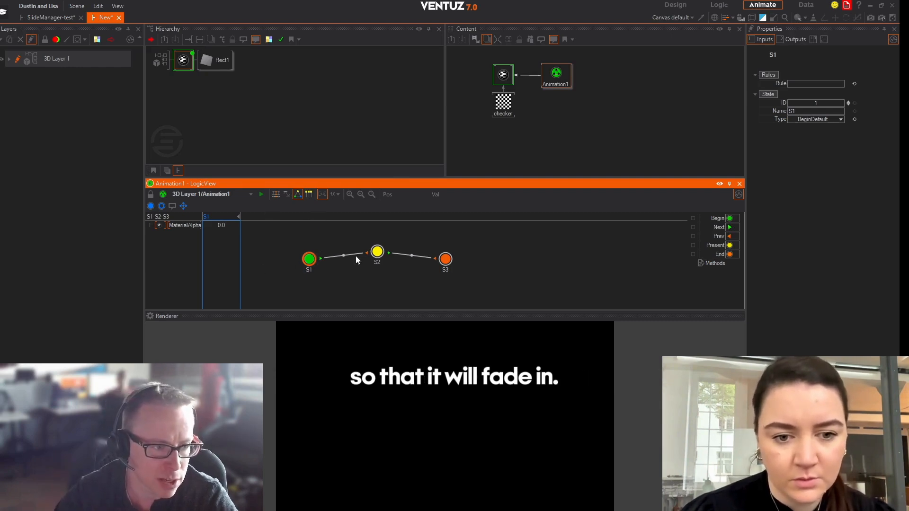
Check the material alpha of state S2 and set the material alpha of state S3 to 0.
{"action": "left_click", "coordinate": [377, 252]}
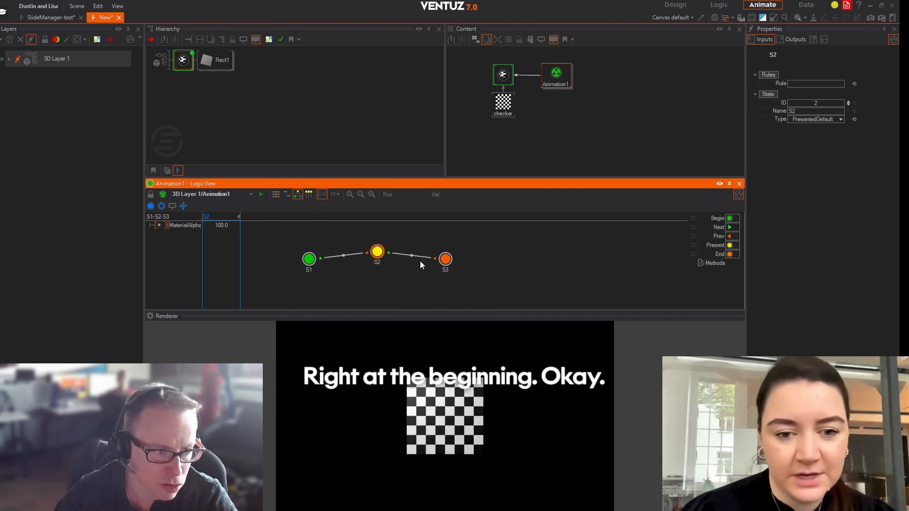
{"action": "left_click", "coordinate": [446, 259]}
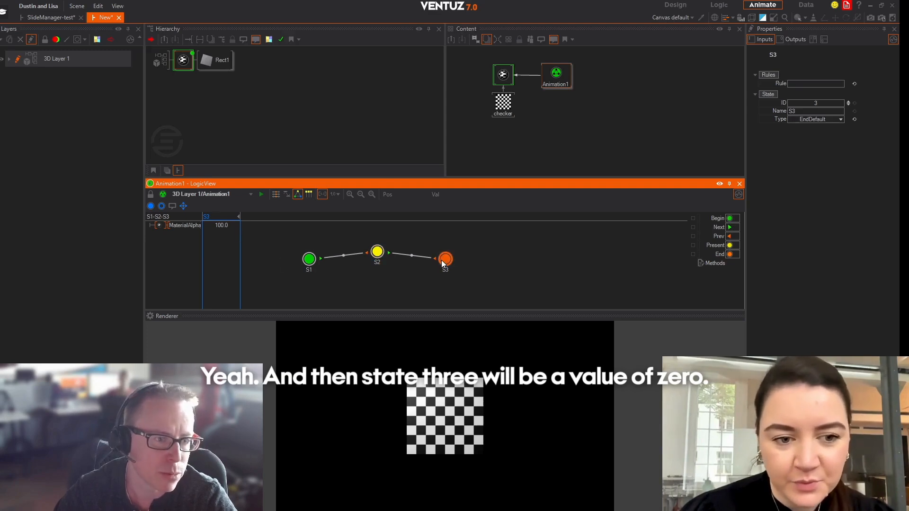
{"action": "left_click", "coordinate": [229, 225]}
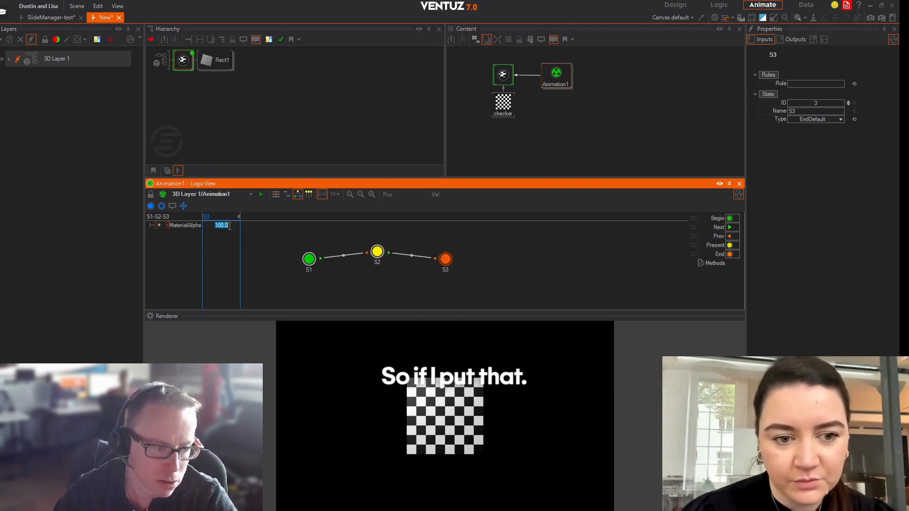
{"action": "key", "text": "Return"}
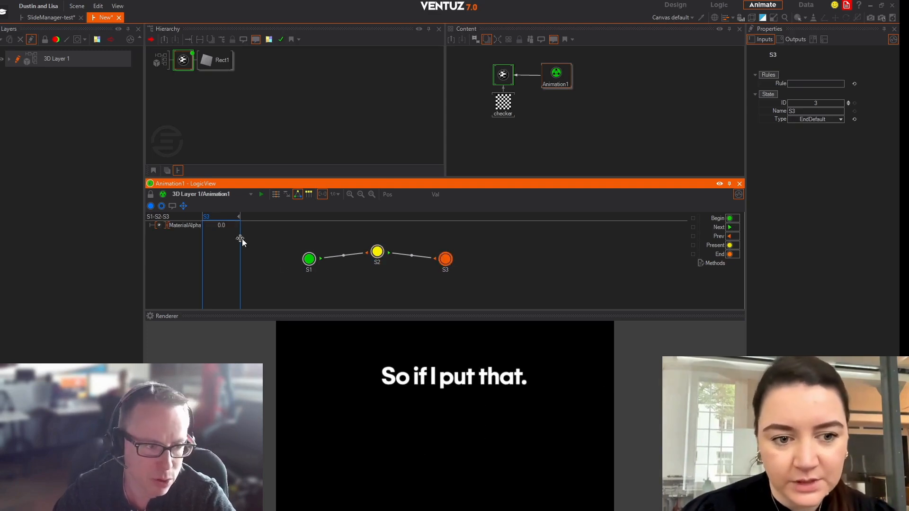
Test the fade by triggering Begin and stepping forward and backward through the animation states with Next and Prev.
{"action": "left_click", "coordinate": [730, 219]}
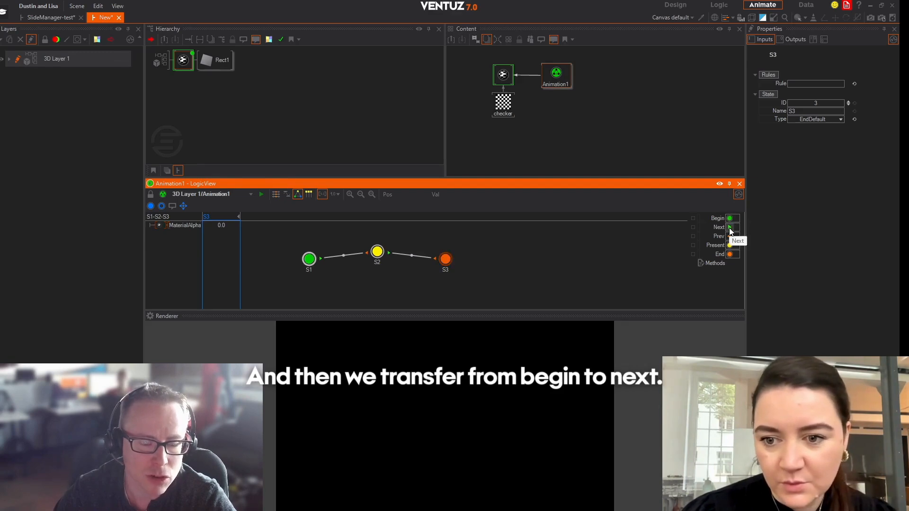
{"action": "left_click", "coordinate": [730, 229]}
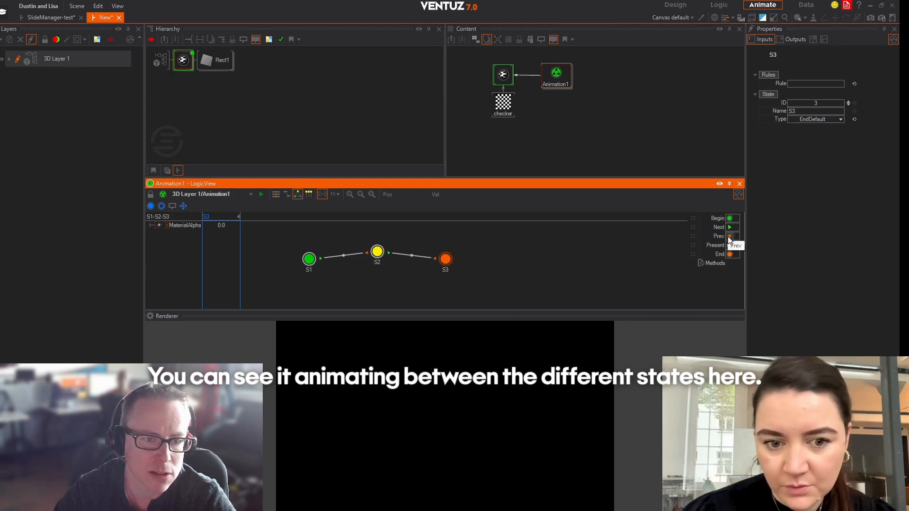
{"action": "left_click", "coordinate": [729, 237]}
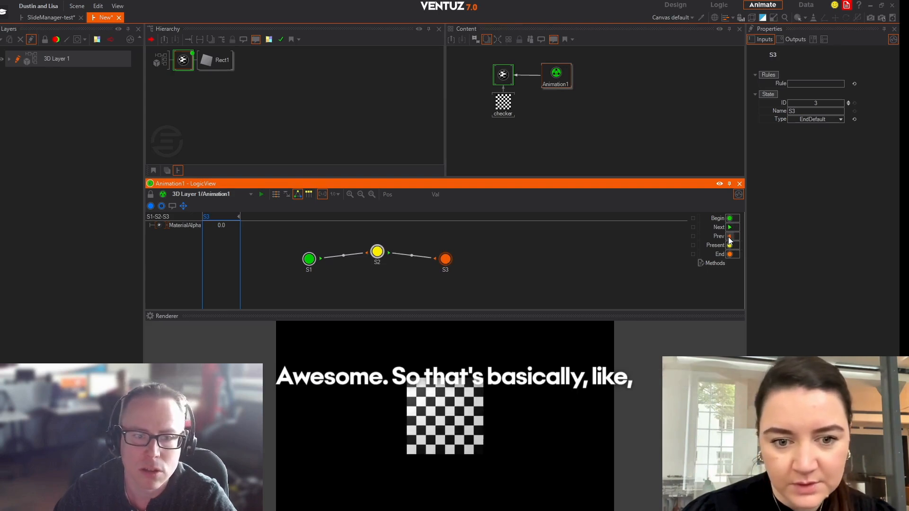
{"action": "left_click", "coordinate": [729, 236]}
{"action": "left_click", "coordinate": [730, 227]}
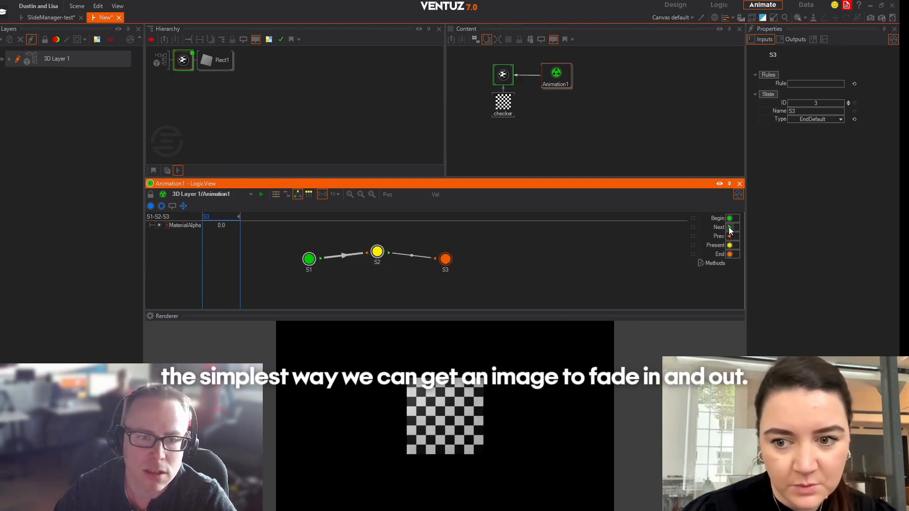
{"action": "left_click", "coordinate": [730, 229]}
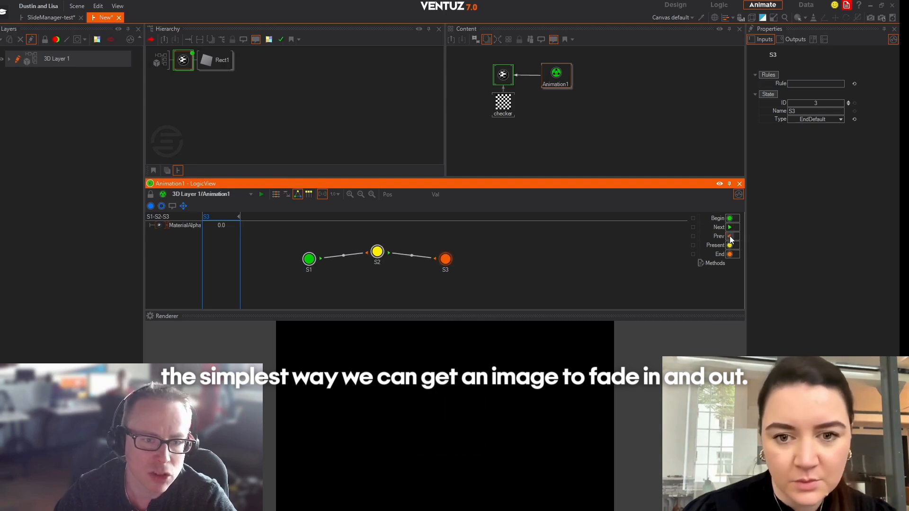
{"action": "left_click", "coordinate": [730, 236]}
{"action": "left_click", "coordinate": [729, 237]}
{"action": "left_click", "coordinate": [730, 228]}
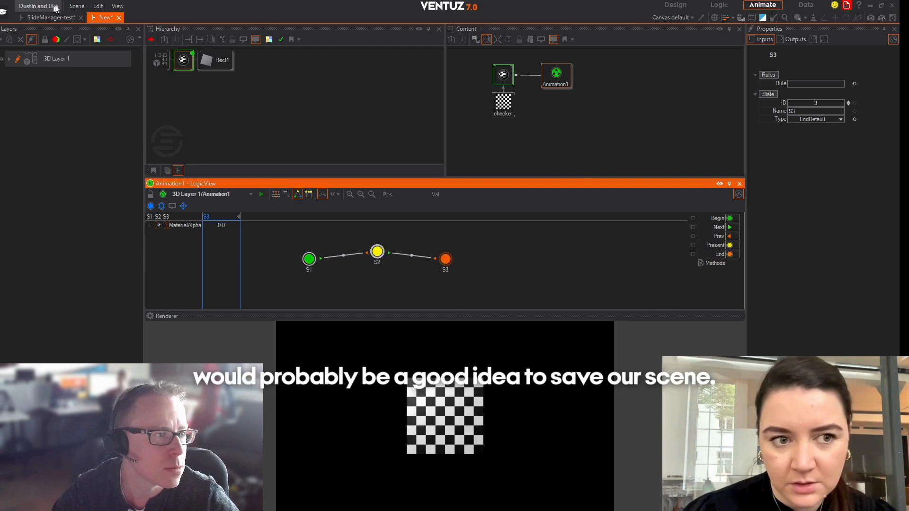
Save the new scene under the name SlideTest.
{"action": "left_click", "coordinate": [77, 6]}
{"action": "left_click", "coordinate": [104, 69]}
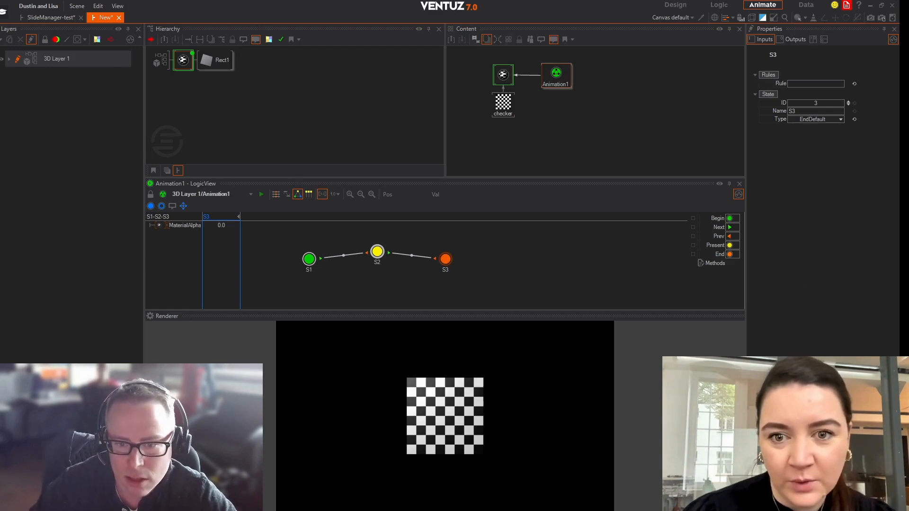
{"action": "key", "text": "Return"}
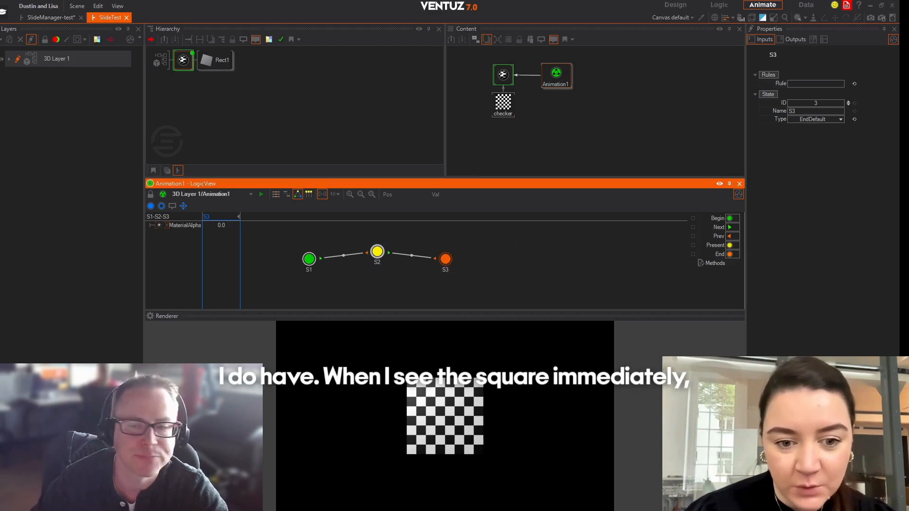